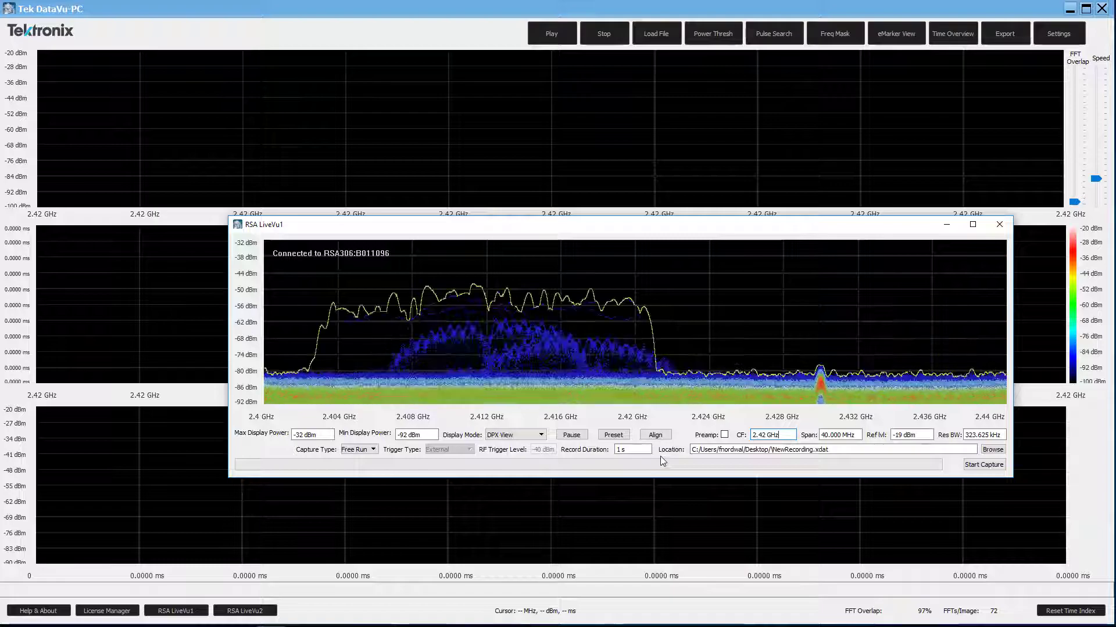
Capture a 1 s recording to NewRecording3.xdat, then check the Display Mode options and open LiveVu2.
{"action": "left_click", "coordinate": [811, 451]}
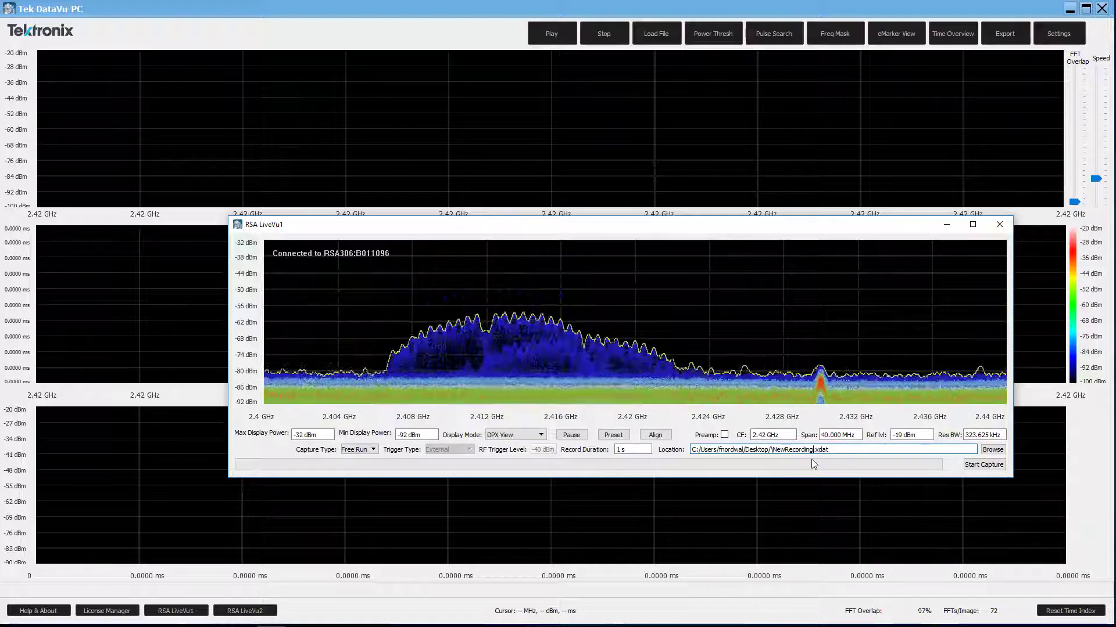
{"action": "type", "text": "3"}
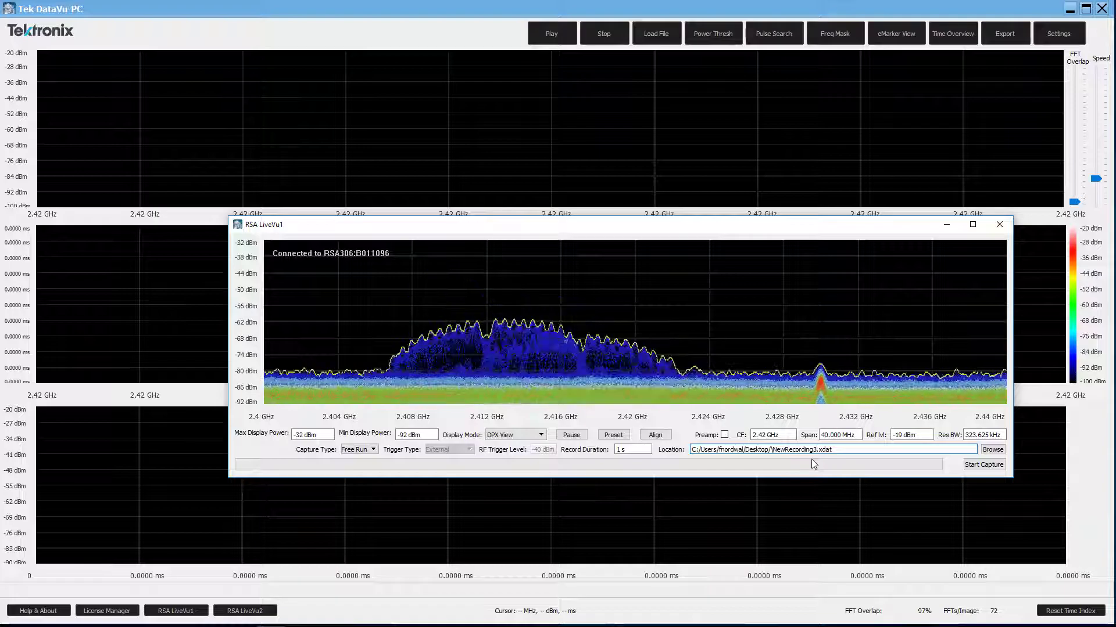
{"action": "left_click", "coordinate": [981, 465]}
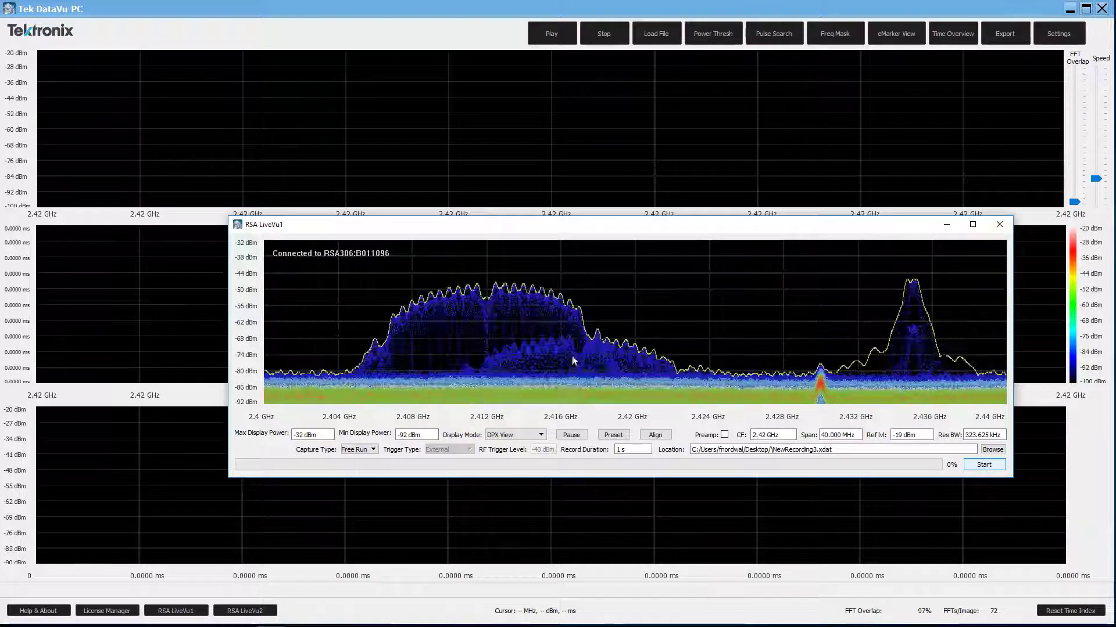
{"action": "left_click", "coordinate": [521, 439]}
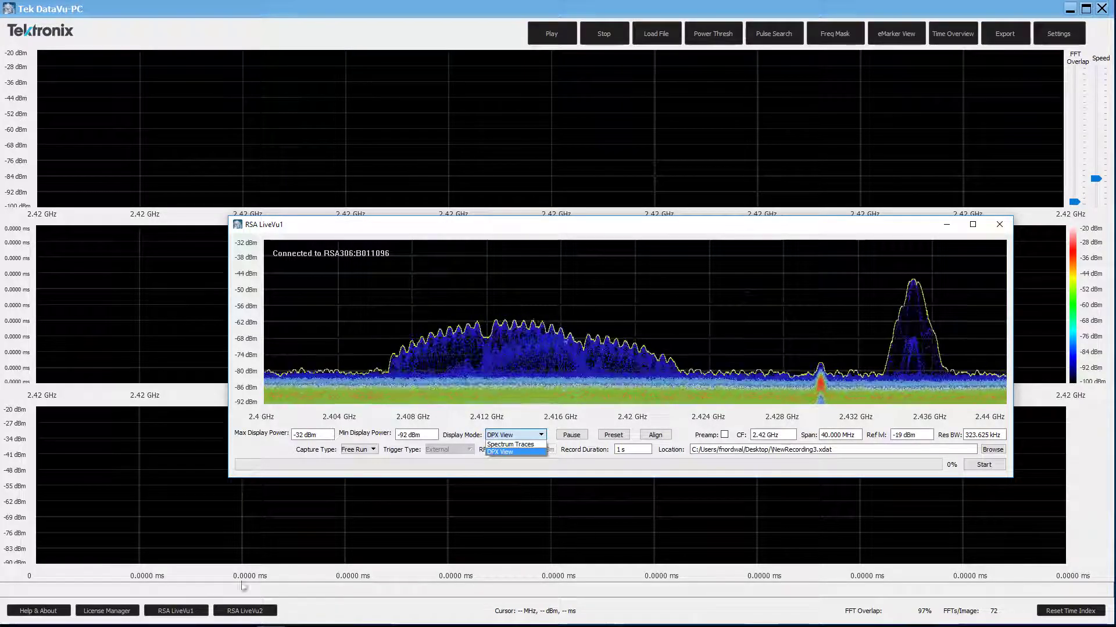
{"action": "left_click", "coordinate": [244, 610]}
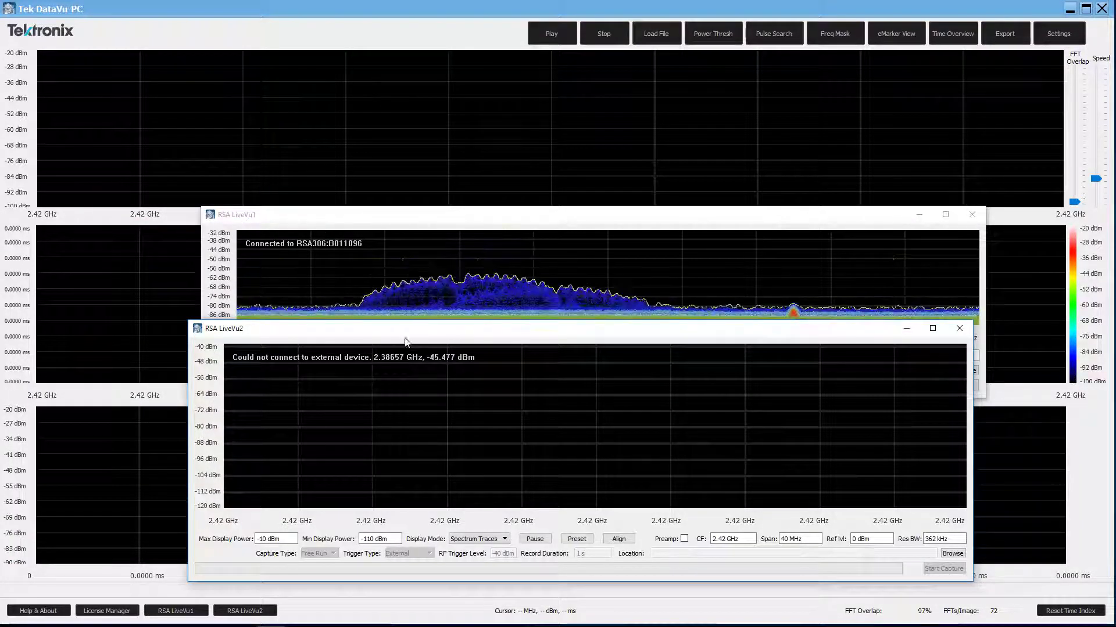
Close both LiveVu windows, load NewRecording3.xdat from the Desktop, and stop its playback.
{"action": "left_click", "coordinate": [967, 334]}
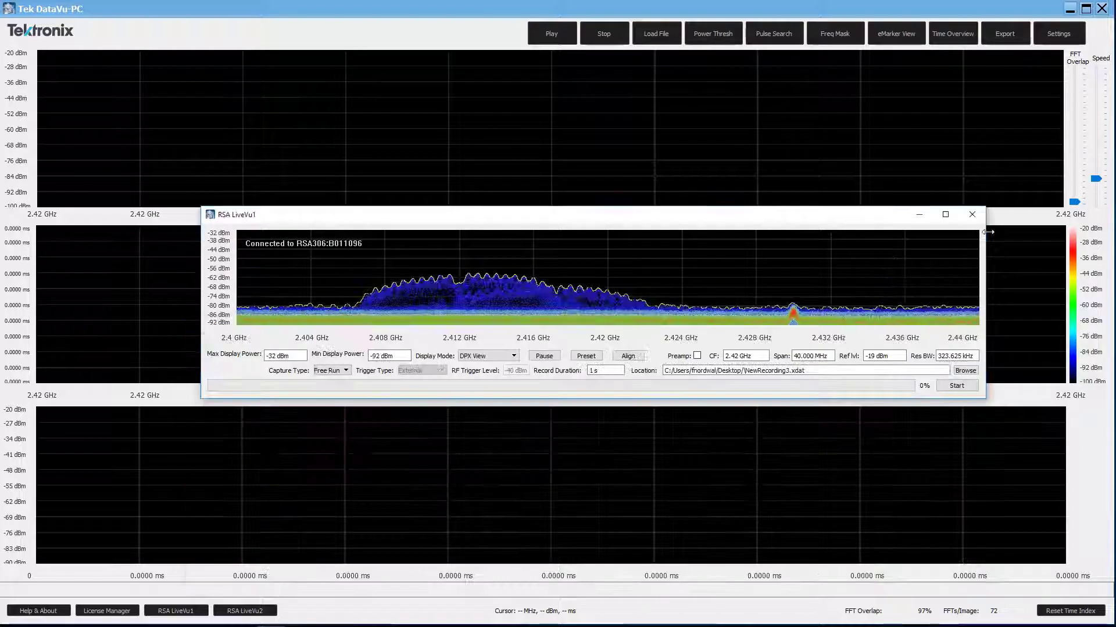
{"action": "left_click", "coordinate": [978, 218]}
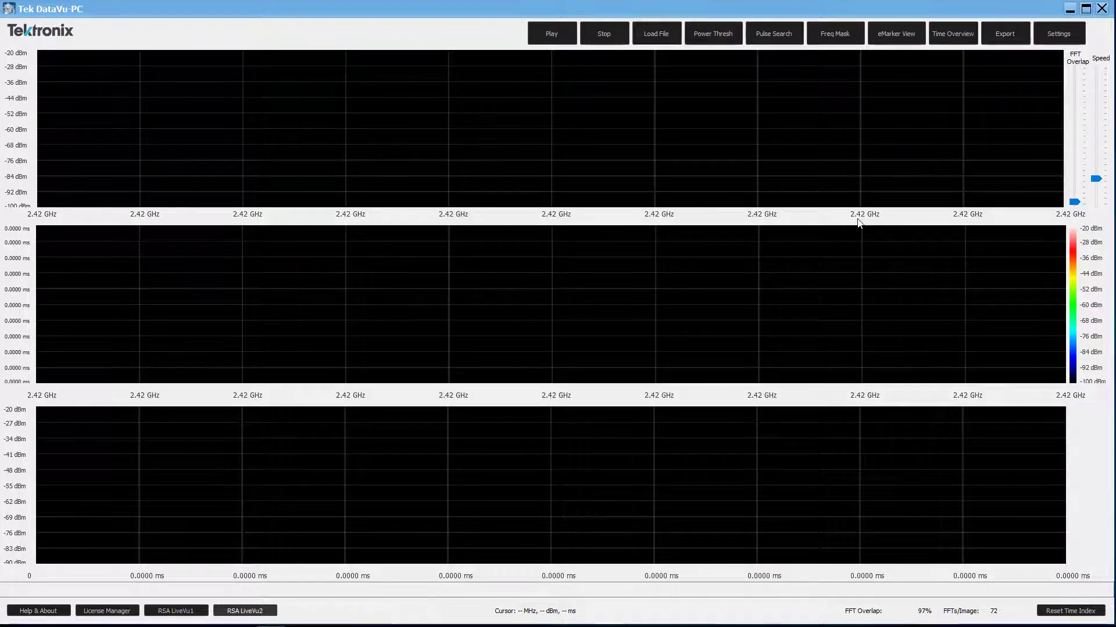
{"action": "left_click", "coordinate": [658, 36]}
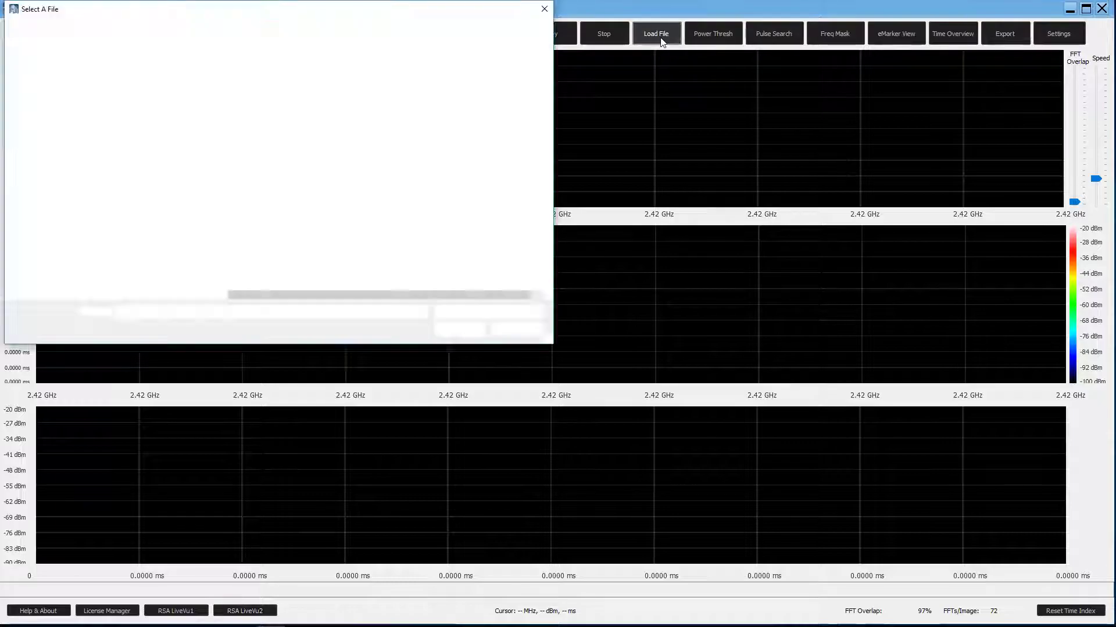
{"action": "left_click", "coordinate": [324, 128]}
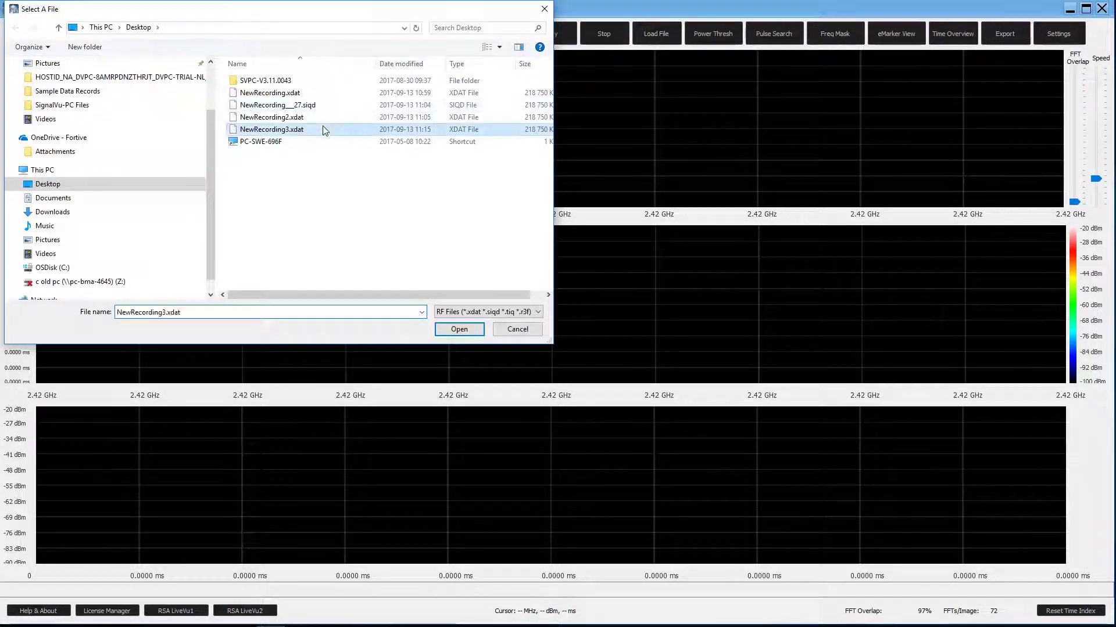
{"action": "left_click", "coordinate": [459, 329]}
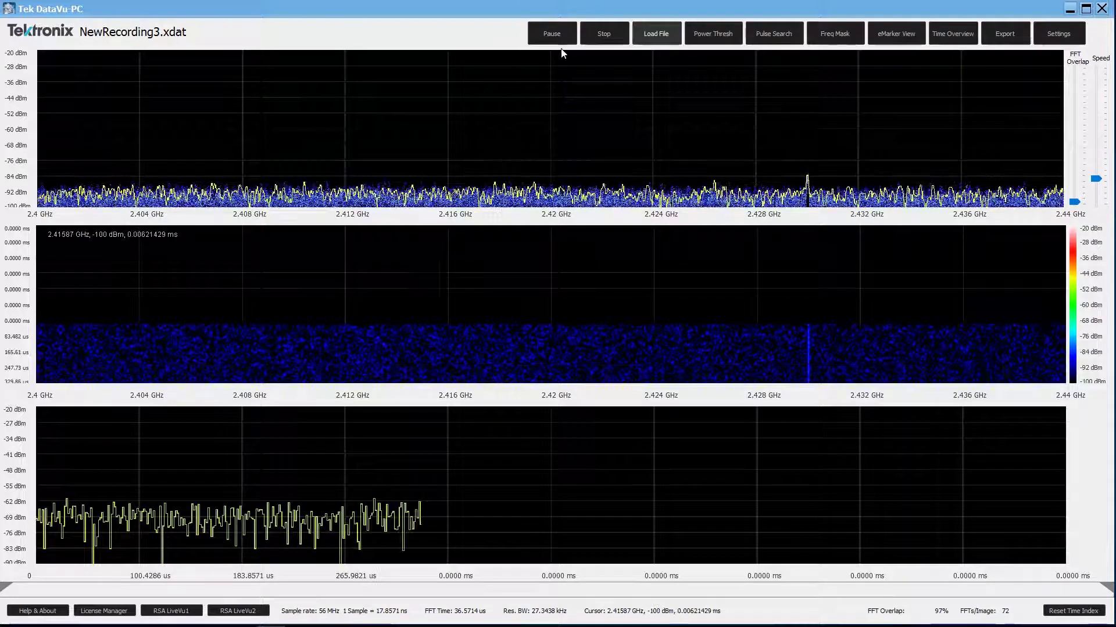
{"action": "left_click", "coordinate": [591, 30]}
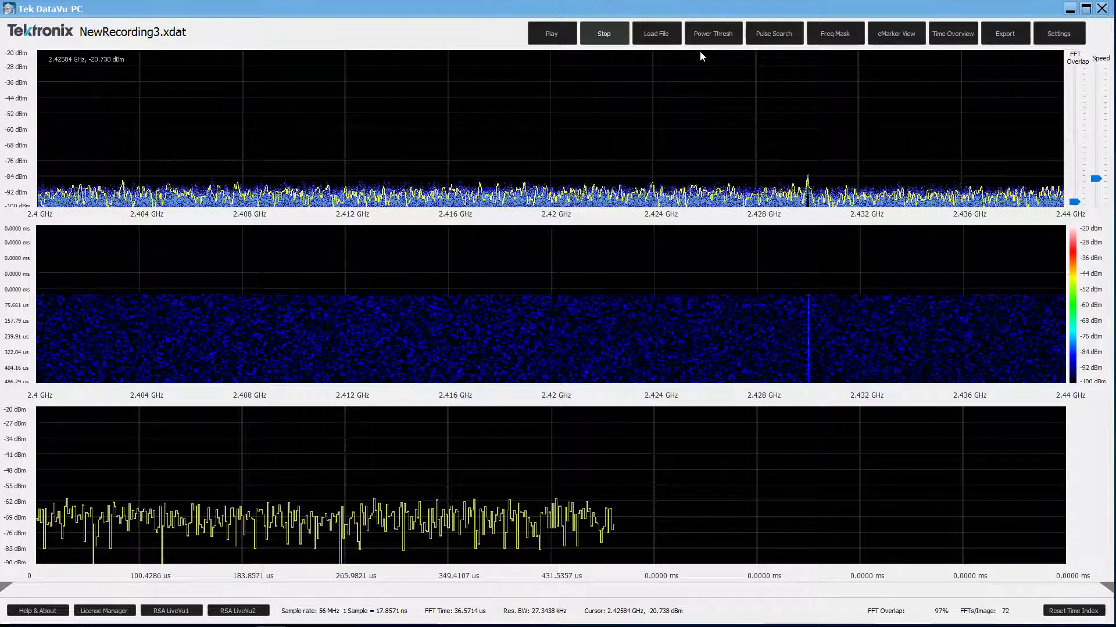
Compute a Time Overview of power versus time for the whole recording.
{"action": "left_click", "coordinate": [952, 33]}
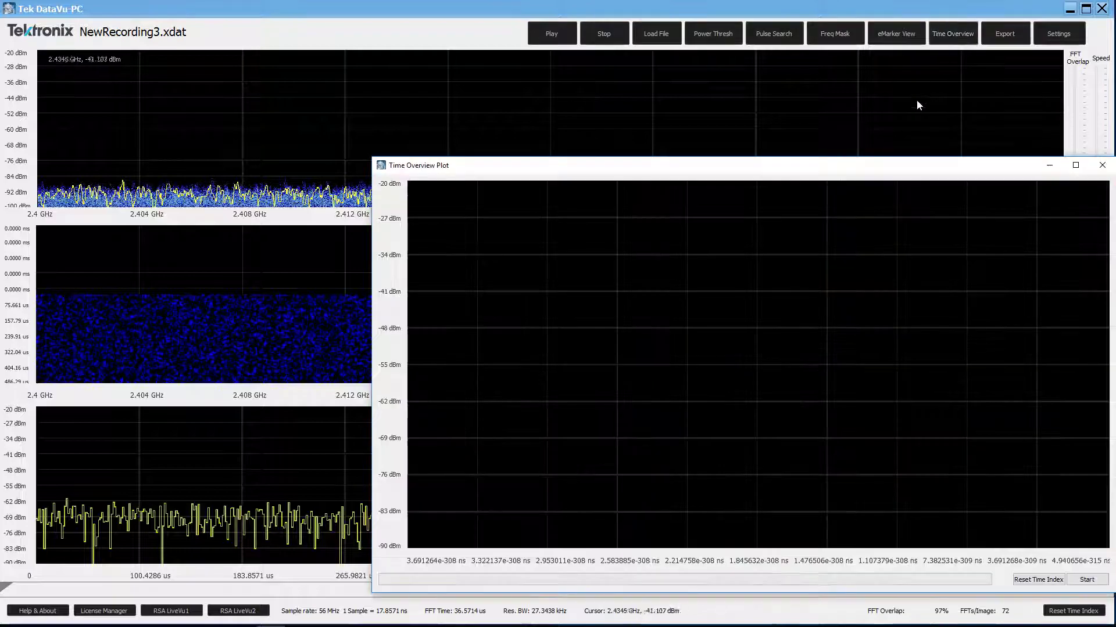
{"action": "left_click_drag", "start_coordinate": [901, 169], "coordinate": [762, 89]}
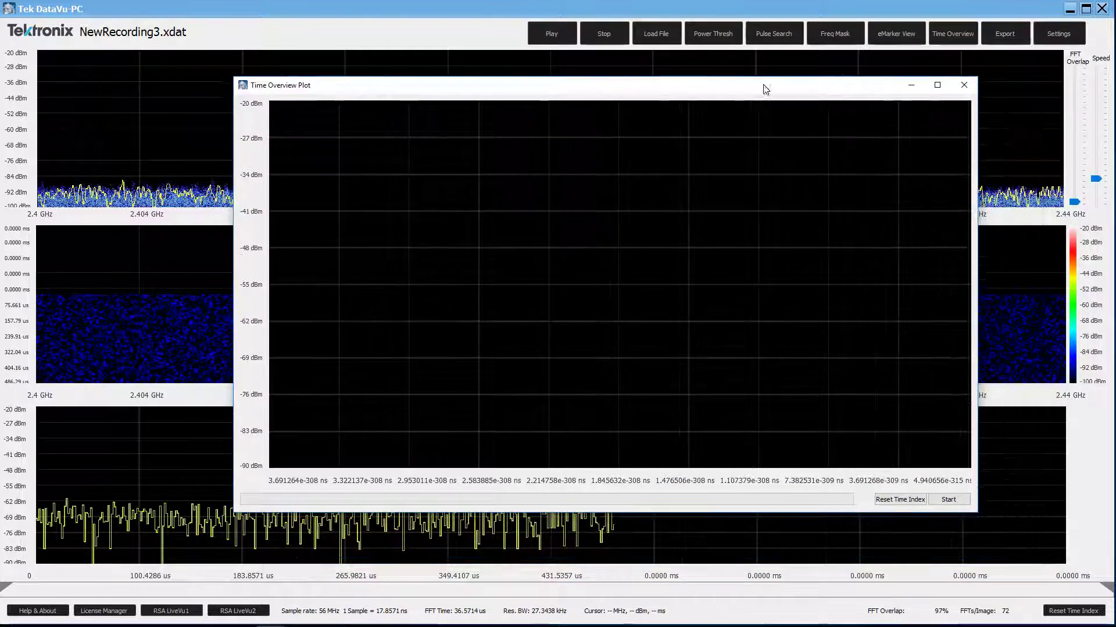
{"action": "left_click", "coordinate": [959, 503]}
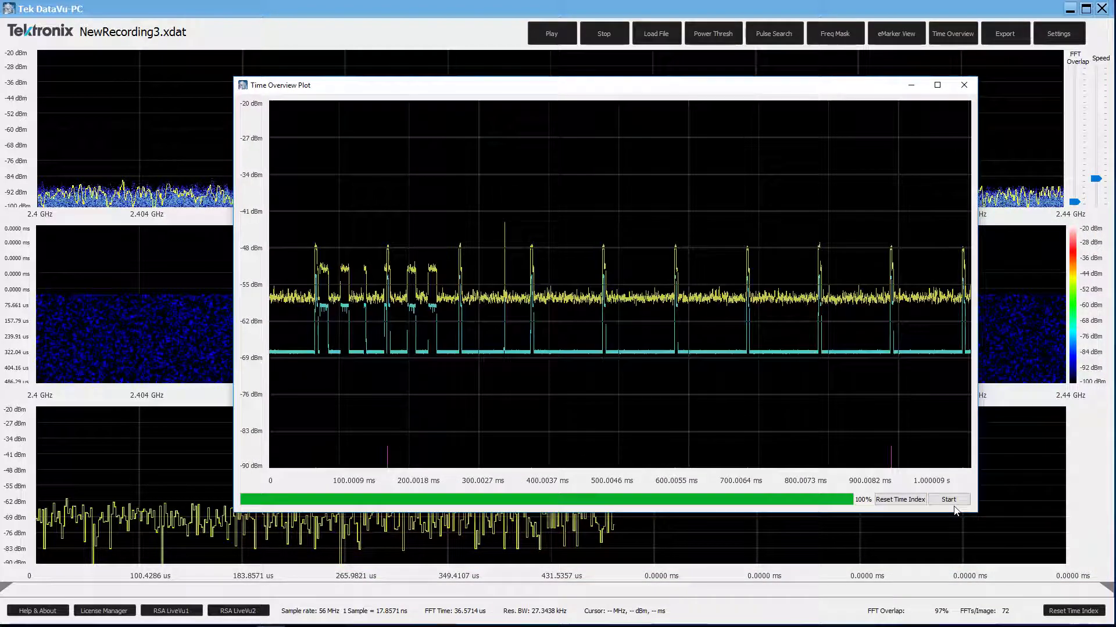
Zoom the overview, reset it, then select 49.67–87.74 ms and play that span.
{"action": "left_click_drag", "start_coordinate": [426, 290], "coordinate": [485, 301]}
{"action": "left_click_drag", "start_coordinate": [590, 359], "coordinate": [737, 271]}
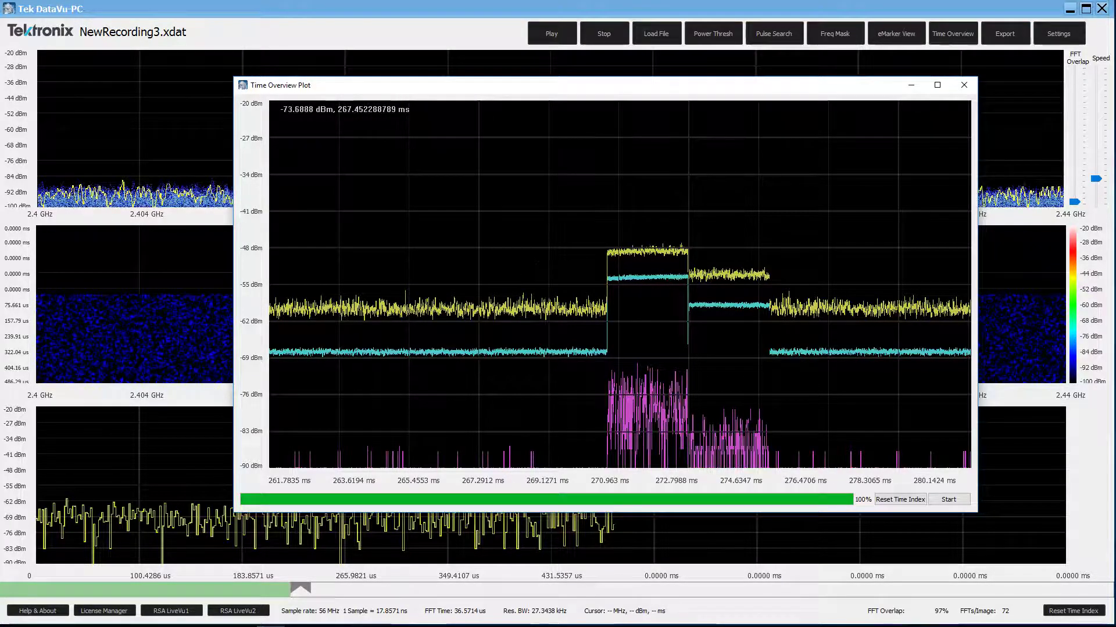
{"action": "left_click", "coordinate": [899, 500]}
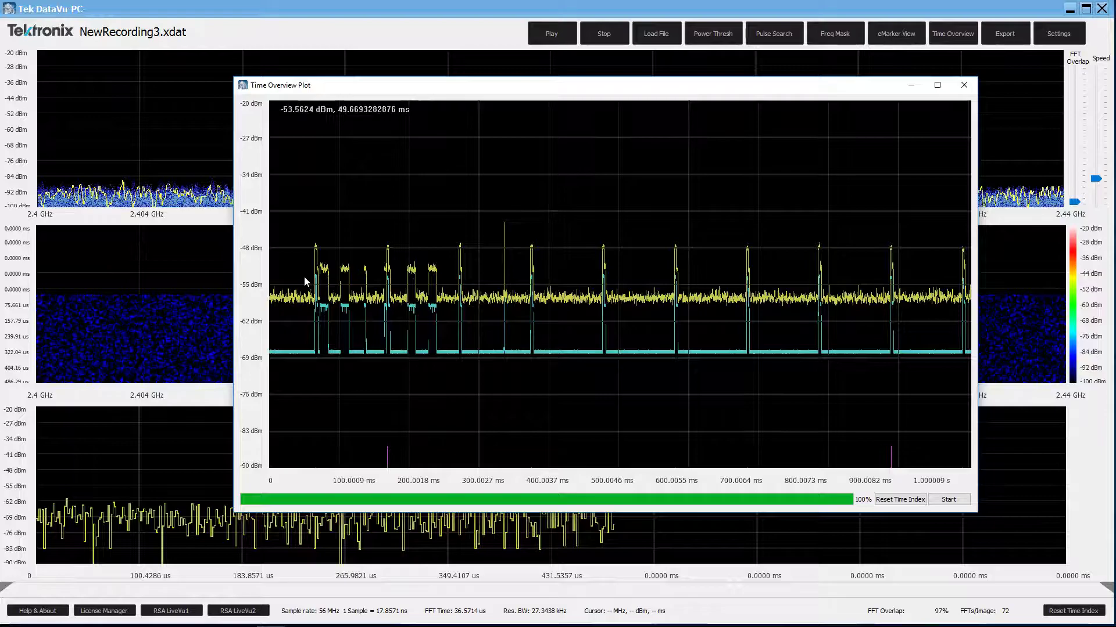
{"action": "left_click_drag", "start_coordinate": [328, 281], "coordinate": [330, 281]}
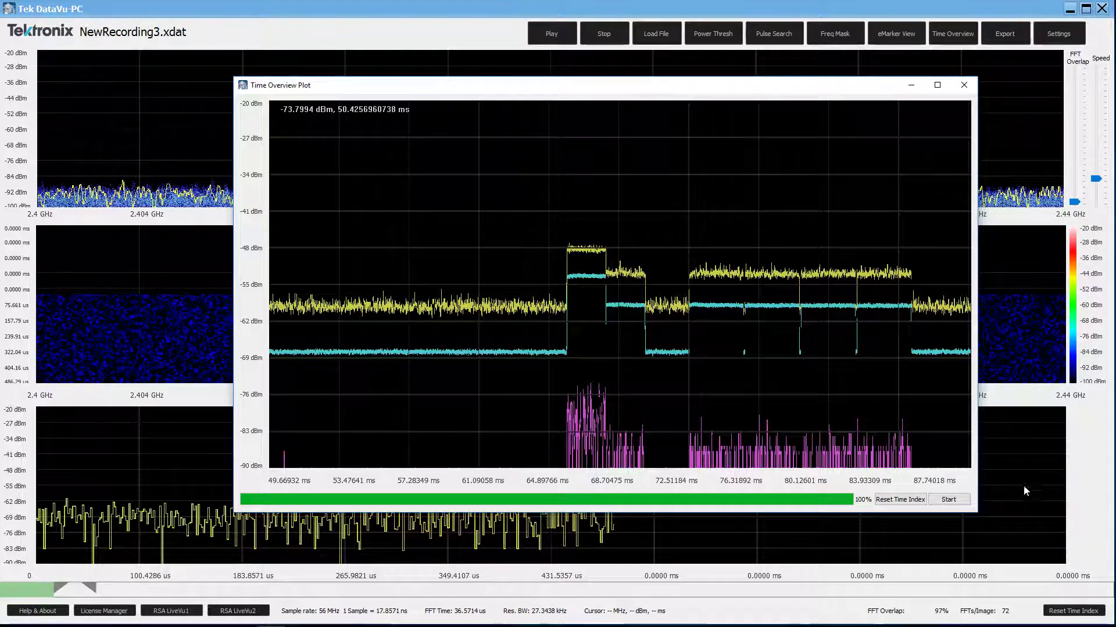
{"action": "left_click", "coordinate": [957, 502]}
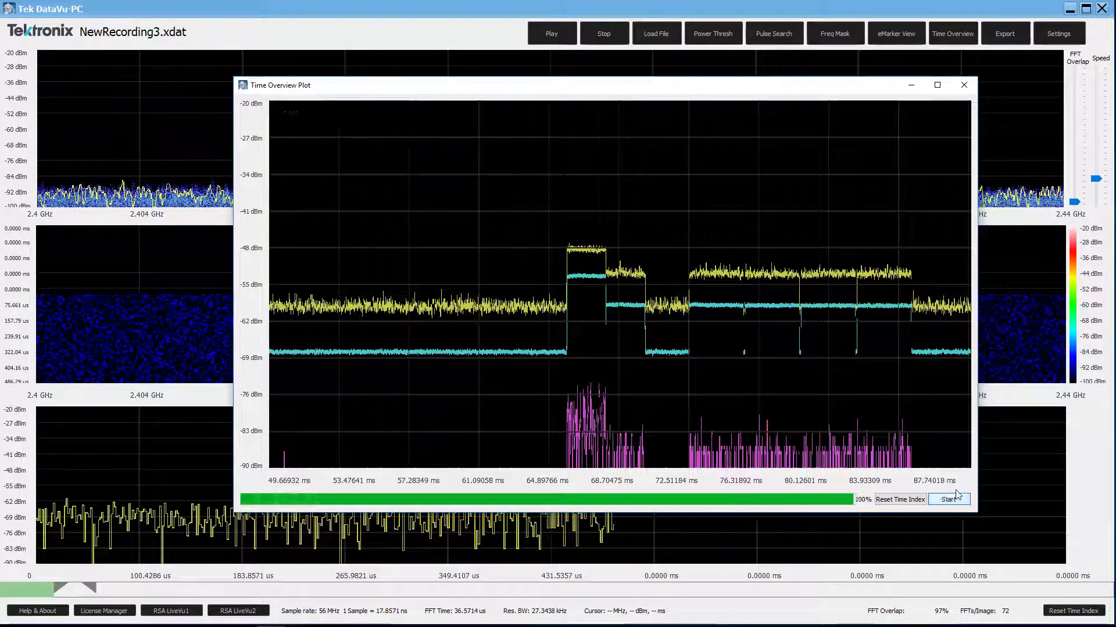
Play with higher FFT Overlap and Speed, pausing at the 2.408–2.424 GHz burst.
{"action": "left_click", "coordinate": [963, 85]}
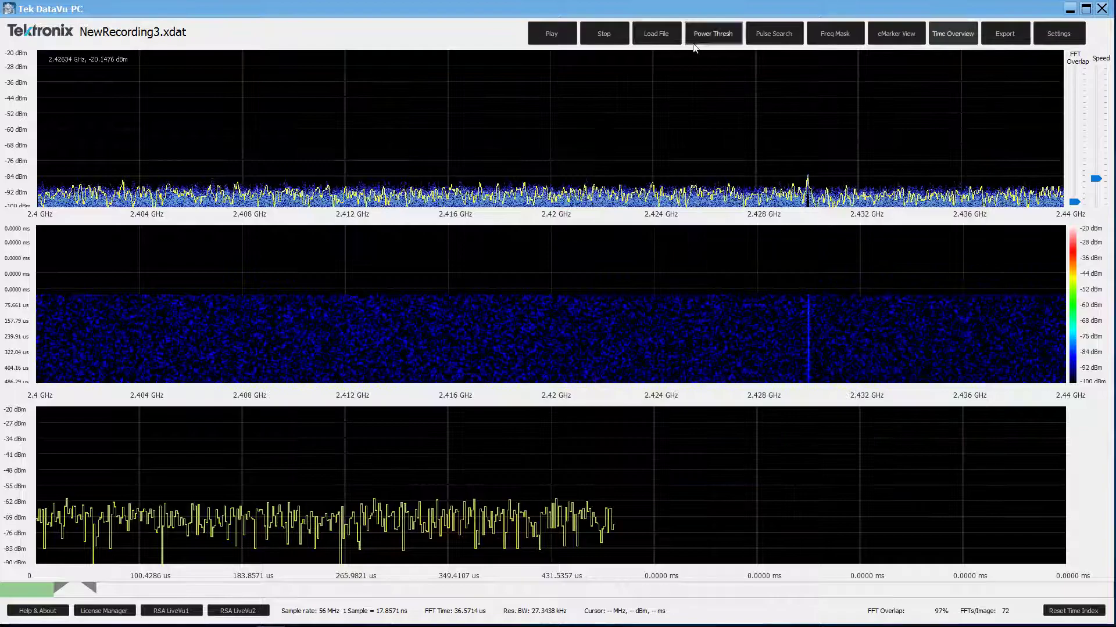
{"action": "left_click", "coordinate": [558, 35]}
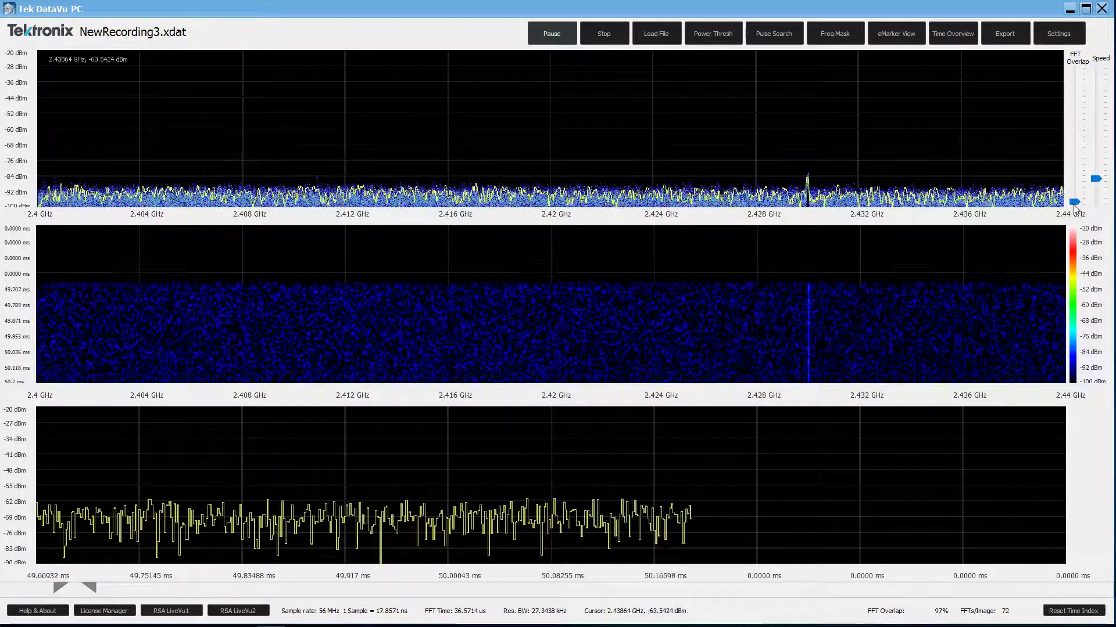
{"action": "left_click_drag", "start_coordinate": [1076, 202], "coordinate": [1074, 131]}
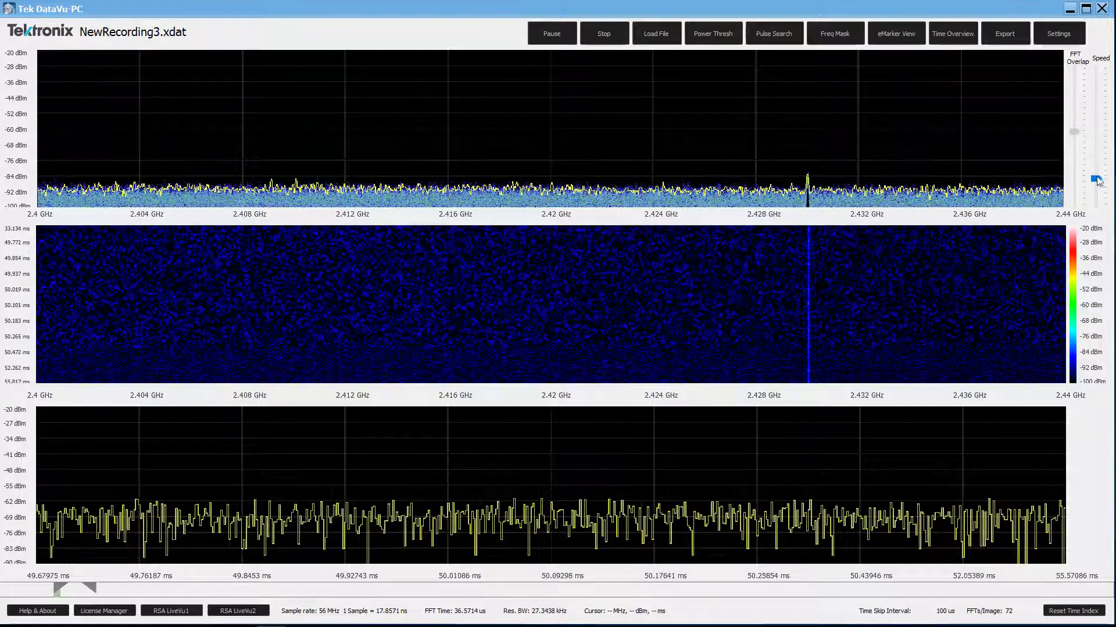
{"action": "left_click_drag", "start_coordinate": [1096, 180], "coordinate": [1096, 131]}
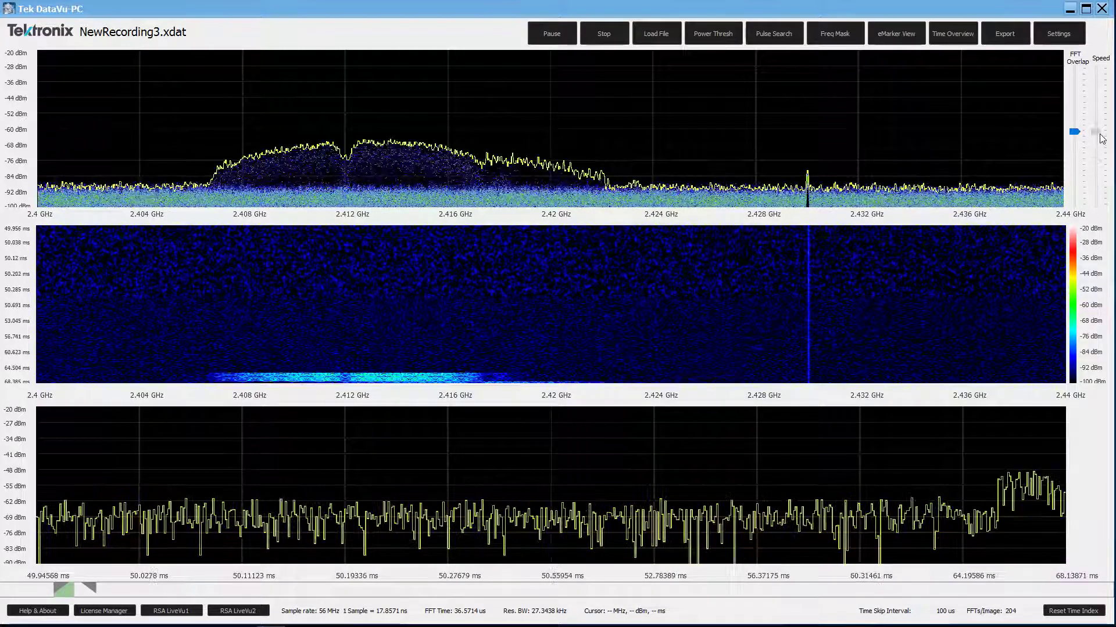
{"action": "left_click", "coordinate": [952, 247]}
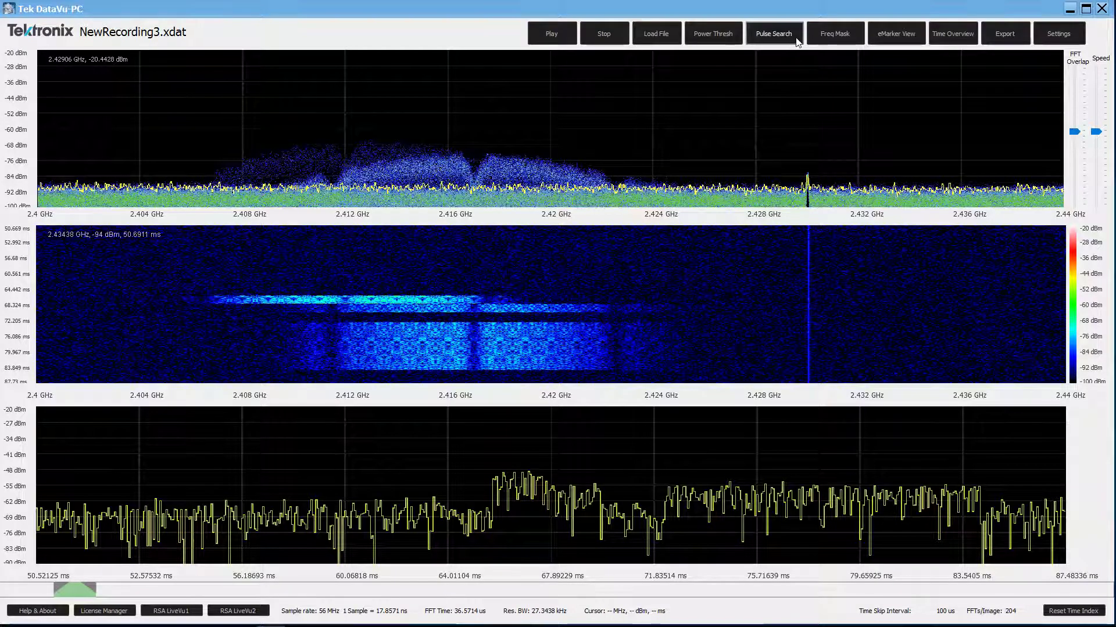
Add Freq Mask points dipping to about -80 dBm, rising through -48 and -18 to -16 dBm near 13 MHz.
{"action": "left_click", "coordinate": [839, 33]}
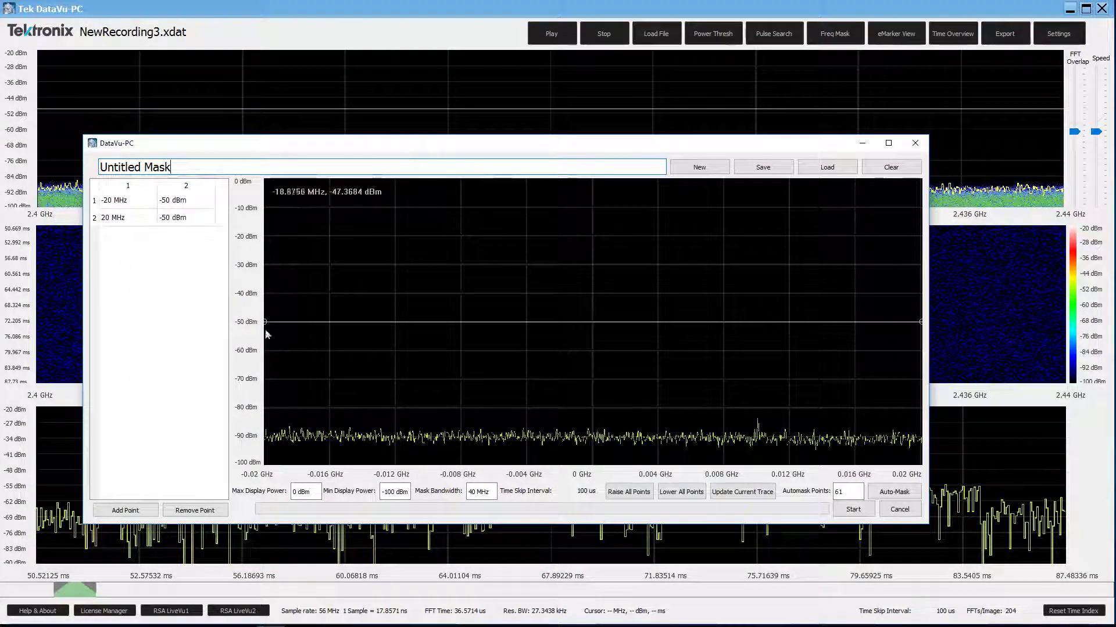
{"action": "right_click", "coordinate": [274, 404]}
{"action": "left_click", "coordinate": [313, 411]}
{"action": "right_click", "coordinate": [307, 411]}
{"action": "left_click", "coordinate": [323, 417]}
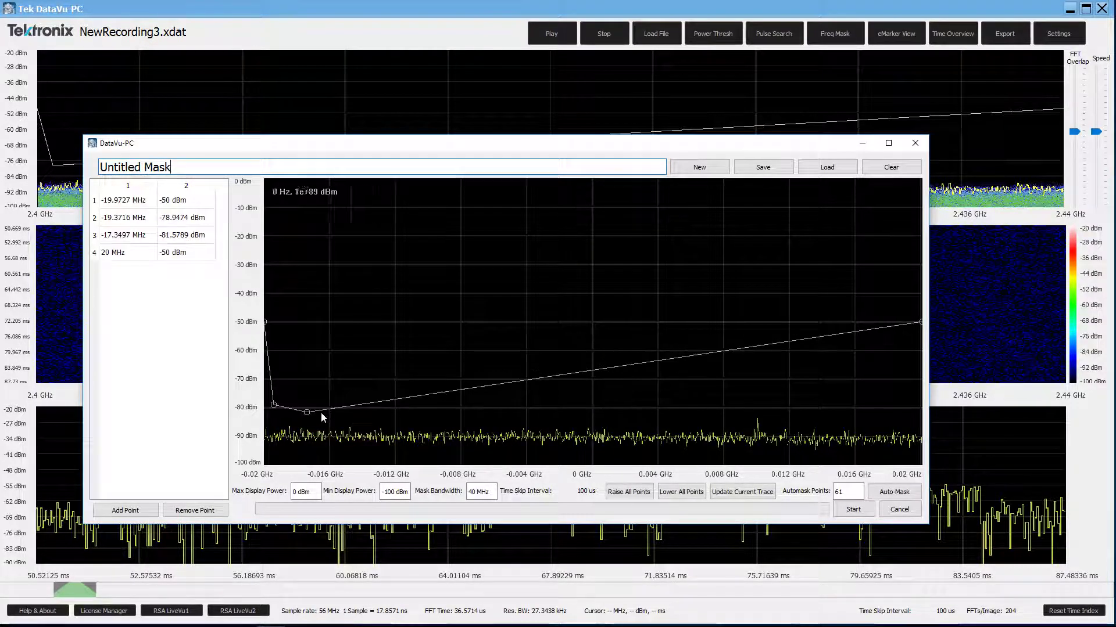
{"action": "right_click", "coordinate": [321, 319]}
{"action": "left_click", "coordinate": [345, 324]}
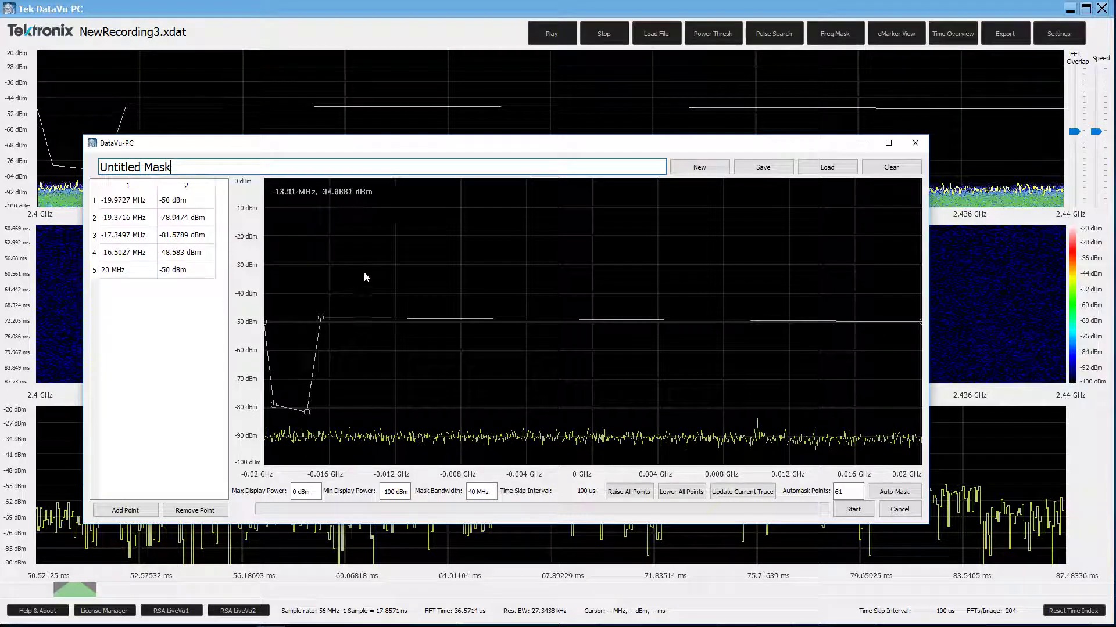
{"action": "right_click", "coordinate": [408, 232]}
{"action": "left_click", "coordinate": [427, 237]}
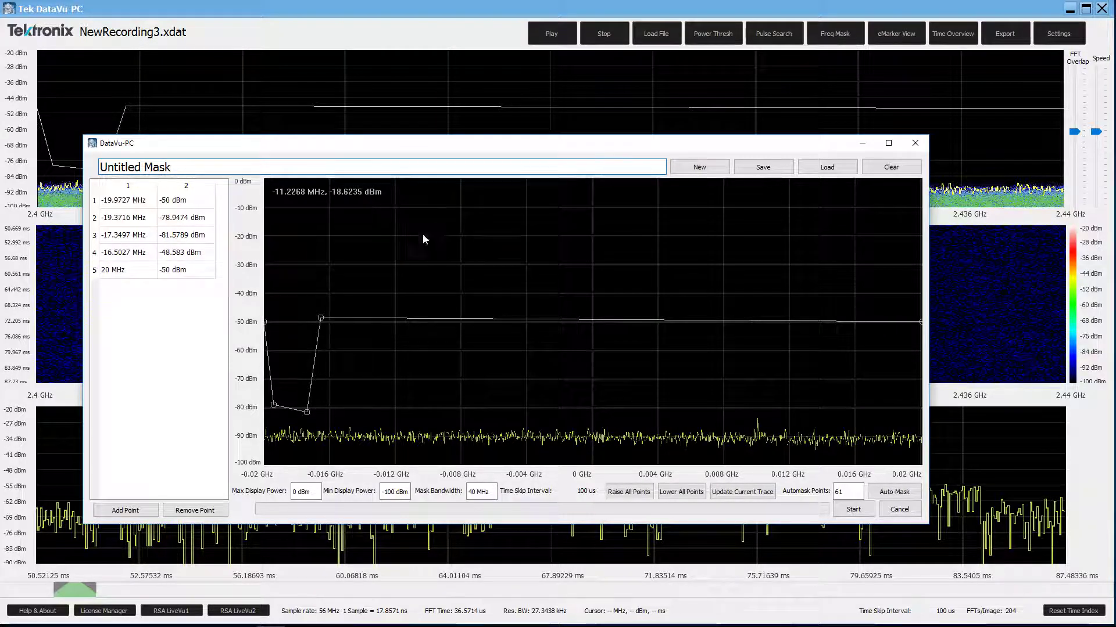
{"action": "right_click", "coordinate": [807, 224]}
{"action": "left_click", "coordinate": [831, 232]}
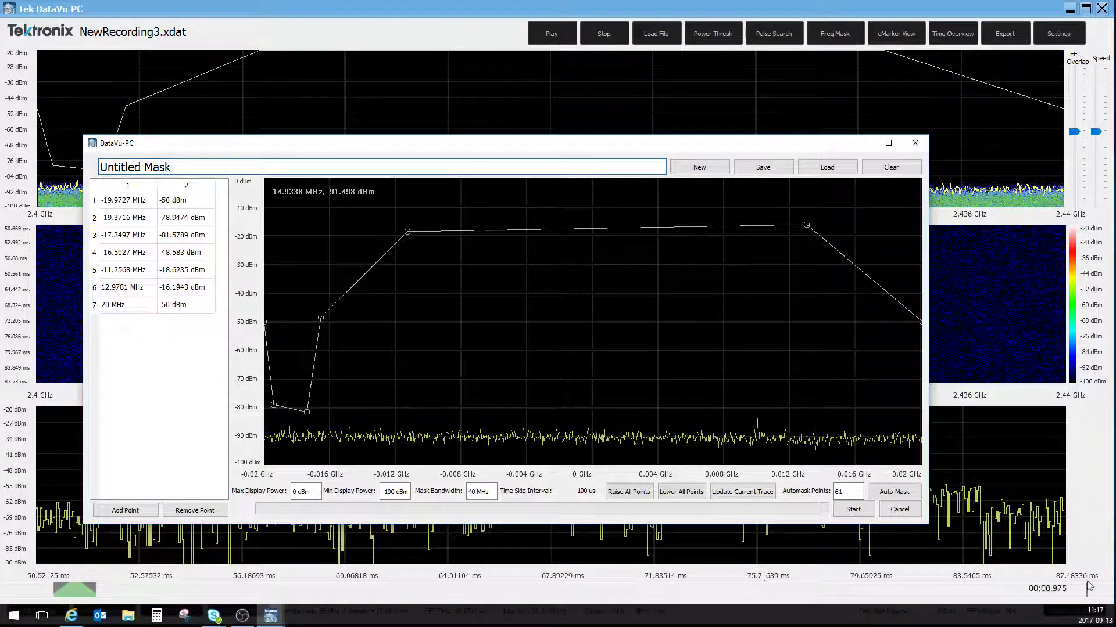
{"action": "left_click", "coordinate": [1078, 611]}
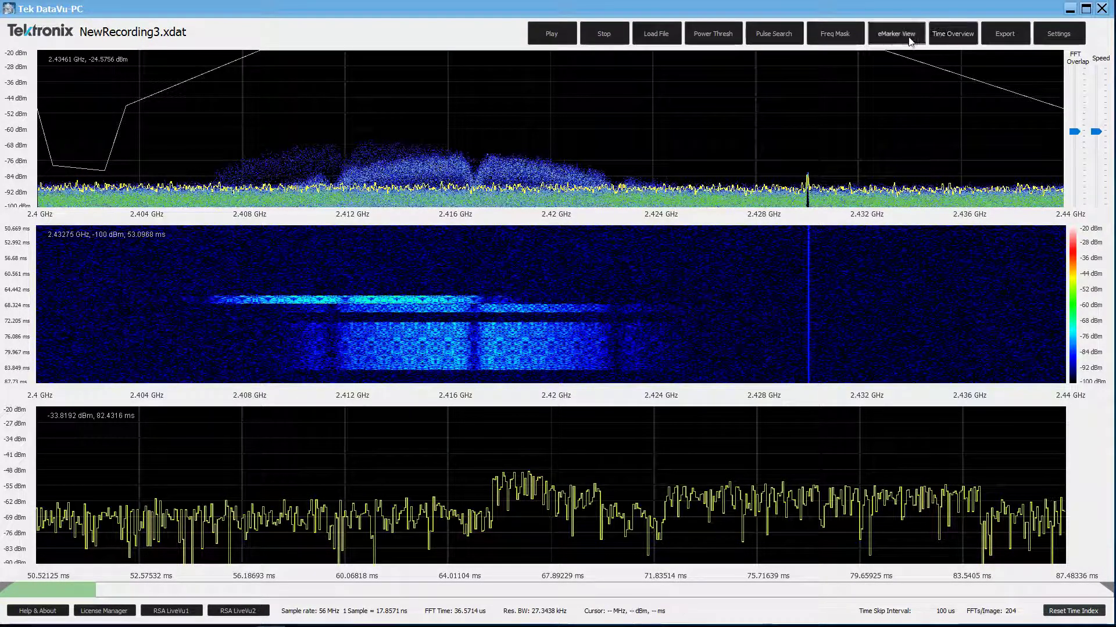
Run the mask search, jump to eMarker 1, set eMarker 4 as the stop index, and close the results.
{"action": "left_click", "coordinate": [854, 35]}
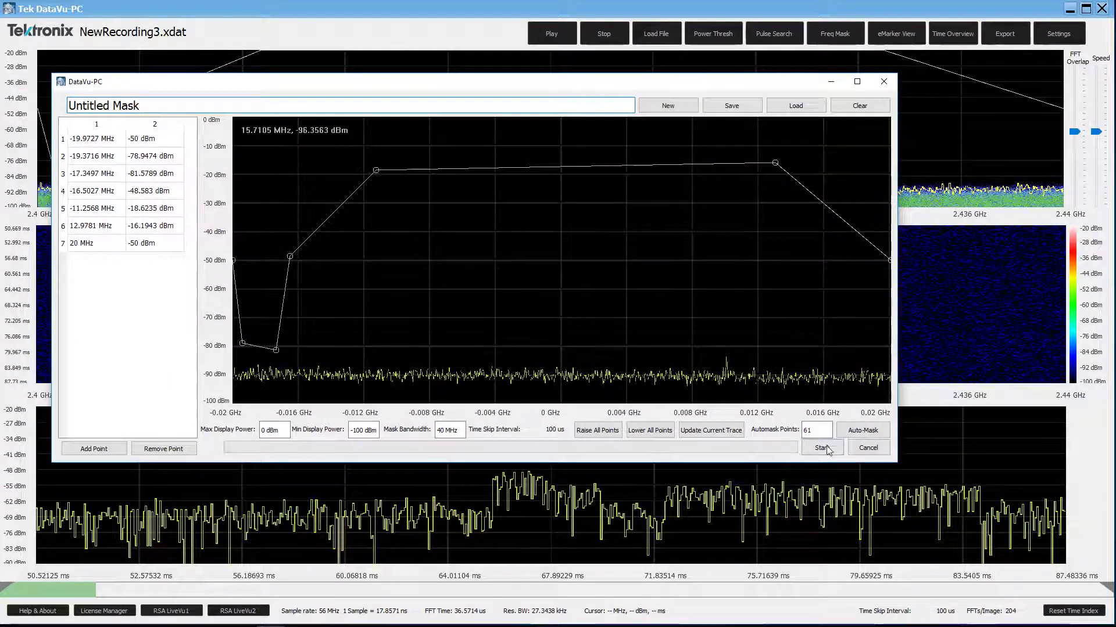
{"action": "left_click", "coordinate": [828, 450]}
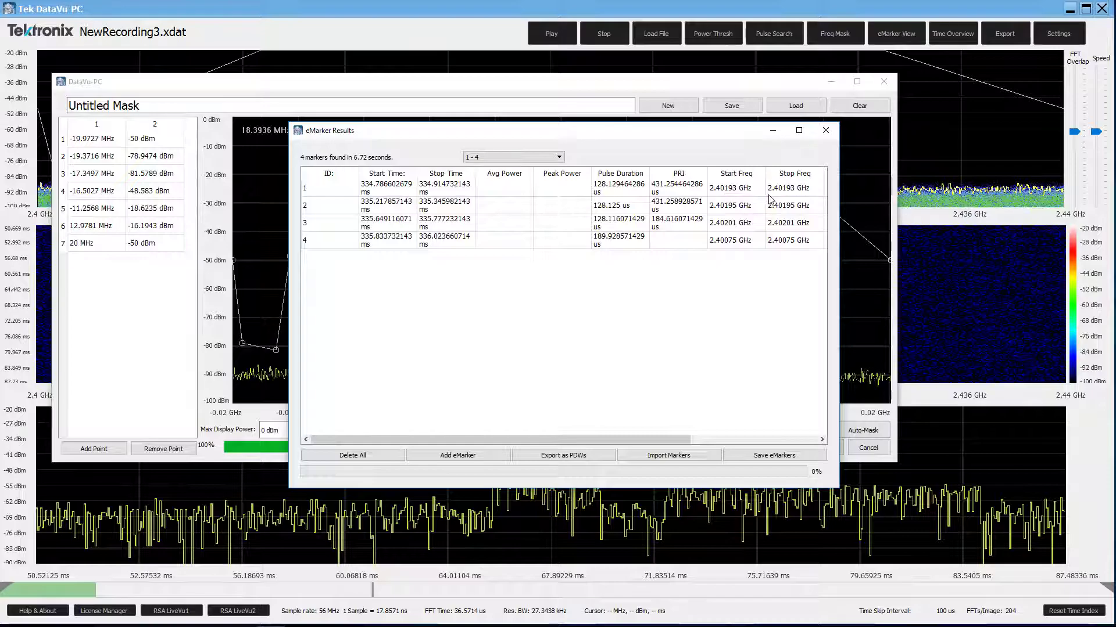
{"action": "right_click", "coordinate": [343, 194]}
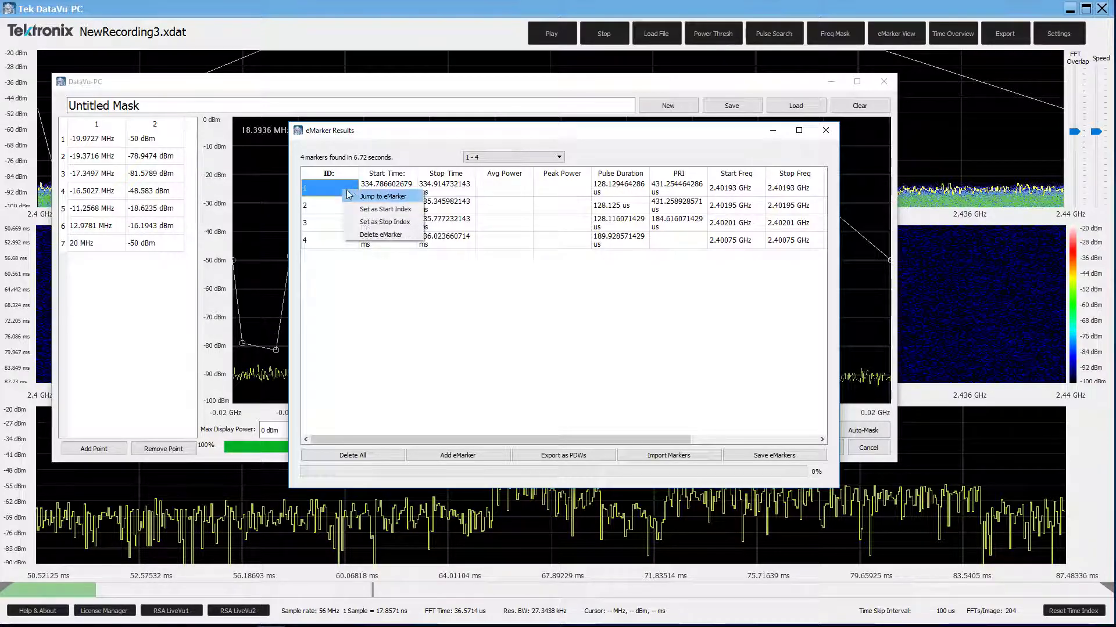
{"action": "left_click", "coordinate": [352, 196]}
{"action": "right_click", "coordinate": [342, 243]}
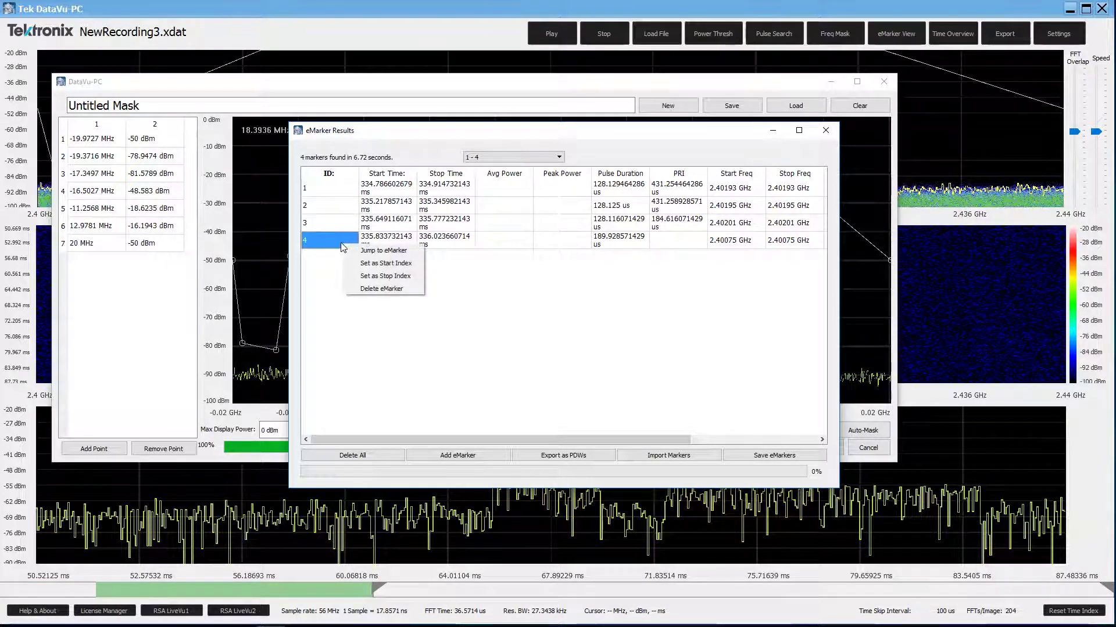
{"action": "left_click", "coordinate": [377, 277]}
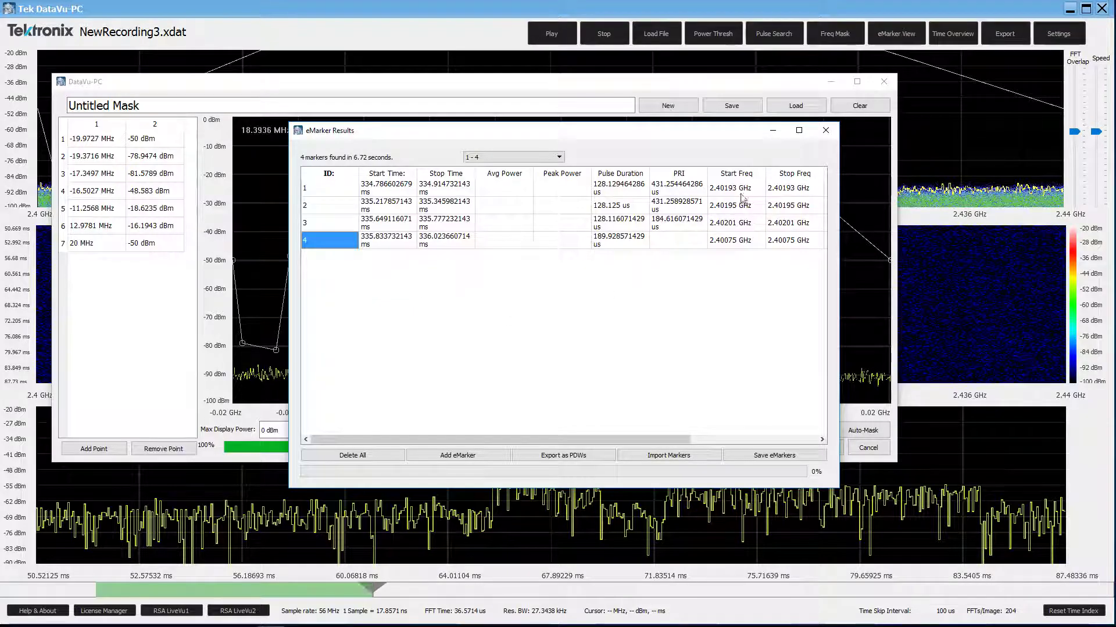
{"action": "left_click", "coordinate": [825, 130]}
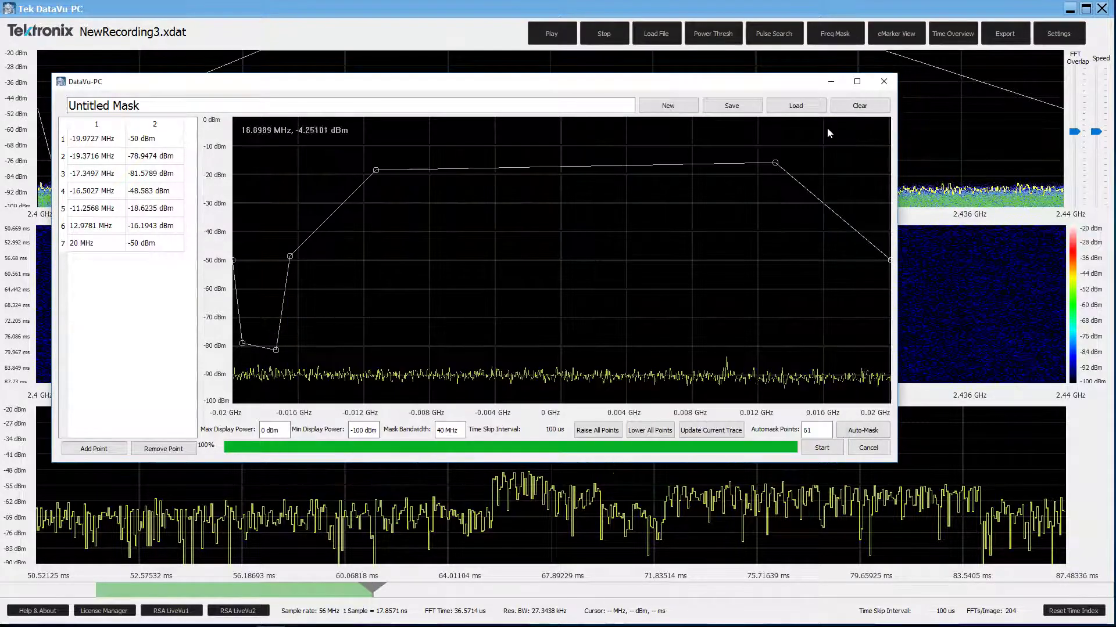
Lower the FFT Overlap to 91% and slow the Speed, then play the marked pulse span.
{"action": "left_click", "coordinate": [884, 82]}
{"action": "left_click", "coordinate": [551, 33]}
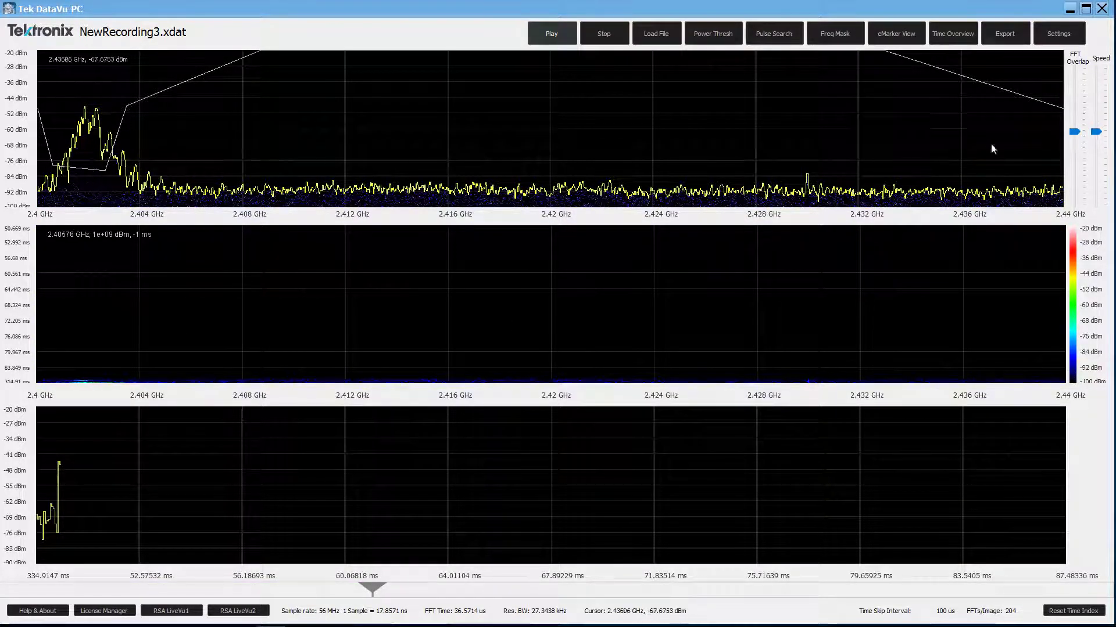
{"action": "left_click_drag", "start_coordinate": [1075, 131], "coordinate": [1084, 199]}
{"action": "left_click_drag", "start_coordinate": [1095, 131], "coordinate": [1096, 189]}
{"action": "left_click", "coordinate": [555, 32]}
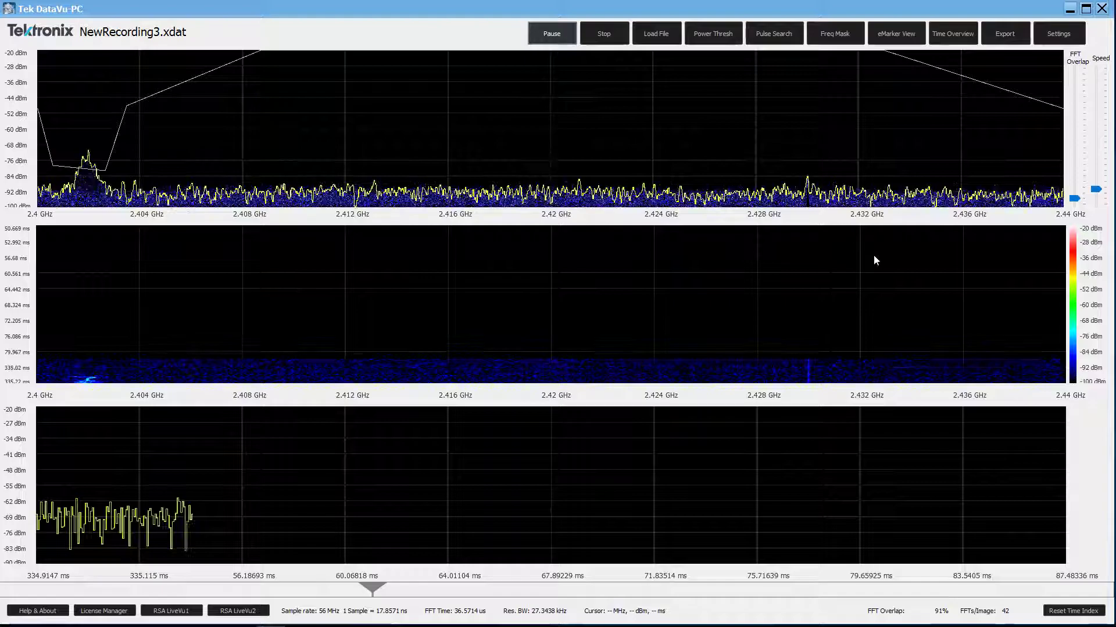